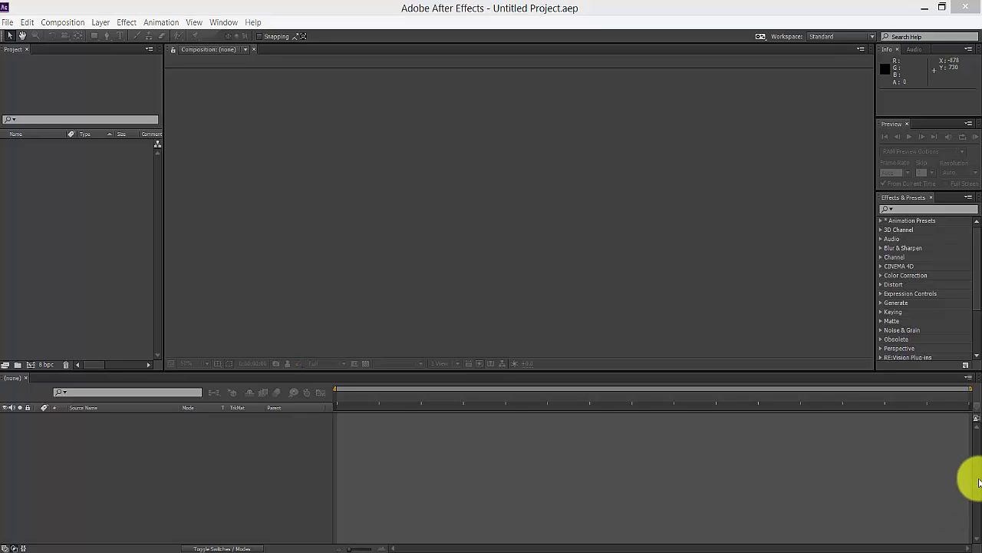
Step: Import the Hollywood Dolby Theatre Night MPEG video and the techyvicky logo JPEG into the project
left_click(32, 228)
double_click(32, 226)
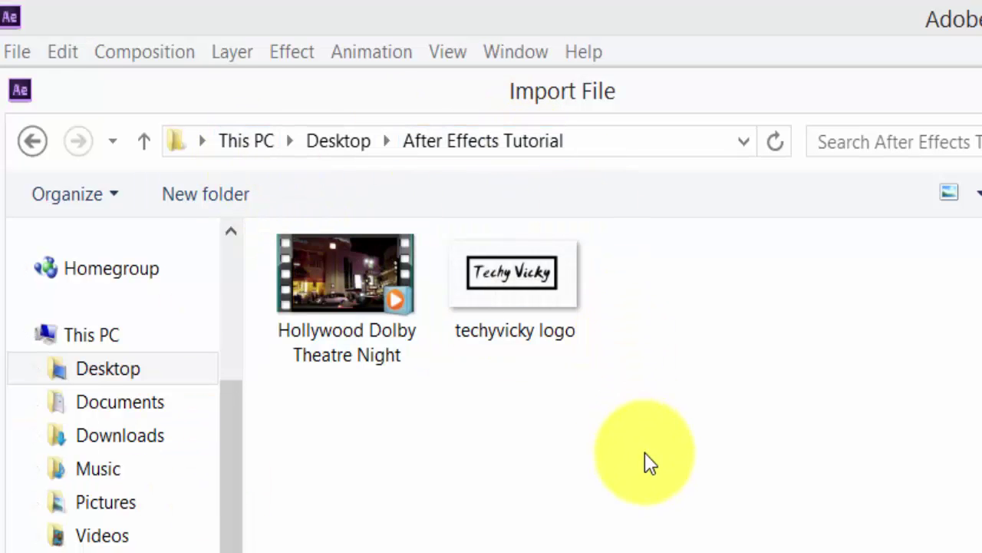
left_click_drag(647, 455, 131, 219)
key("Return")
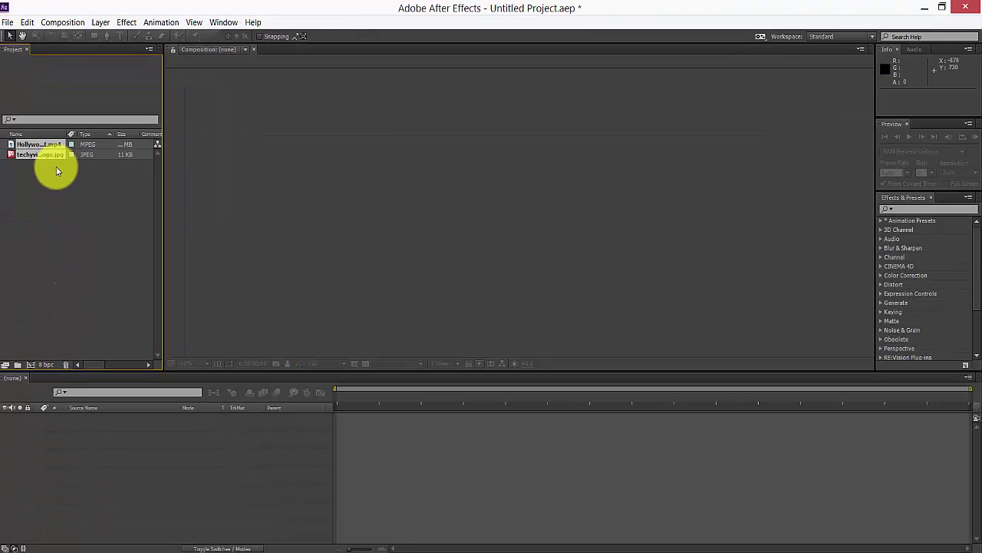
Step: Create a Hollywood Dolby Theatre Night composition from the footage, fit the view up to 100%, and delete its layer
left_click(109, 238)
left_click_drag(90, 146, 132, 443)
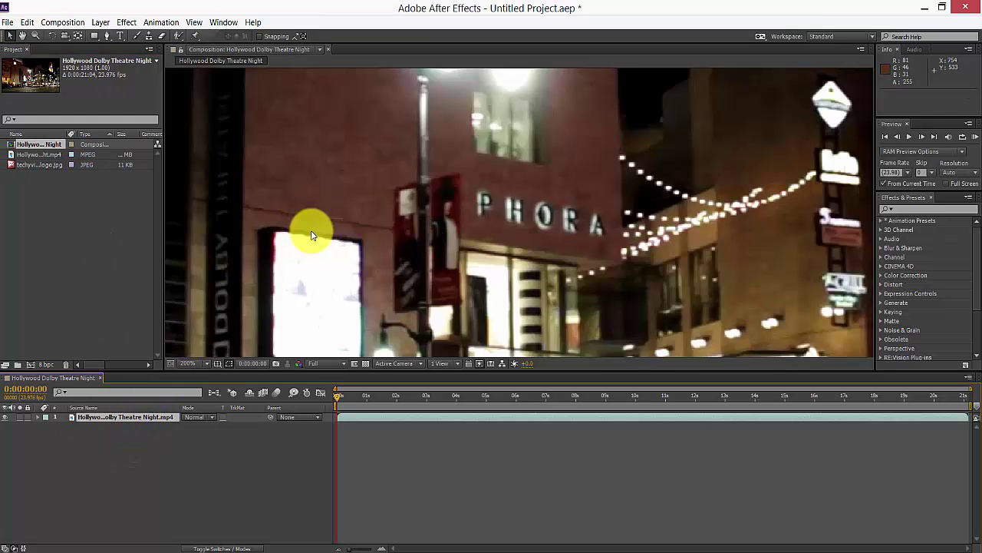
left_click(205, 363)
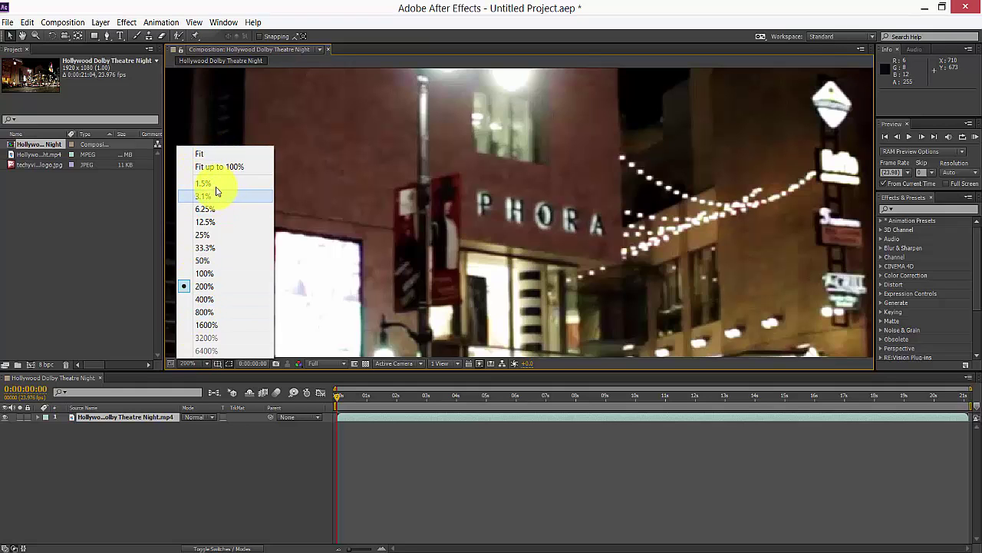
left_click(219, 166)
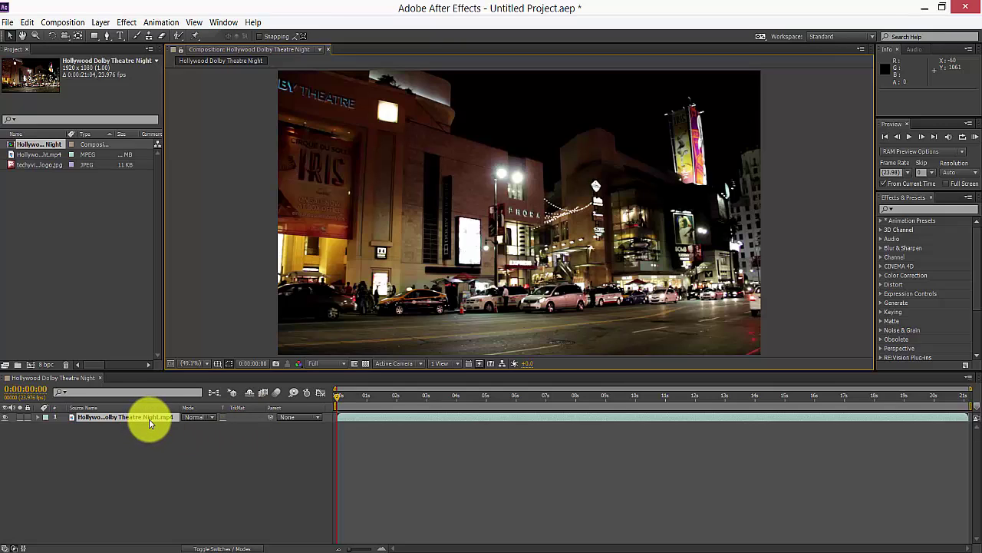
key("Delete")
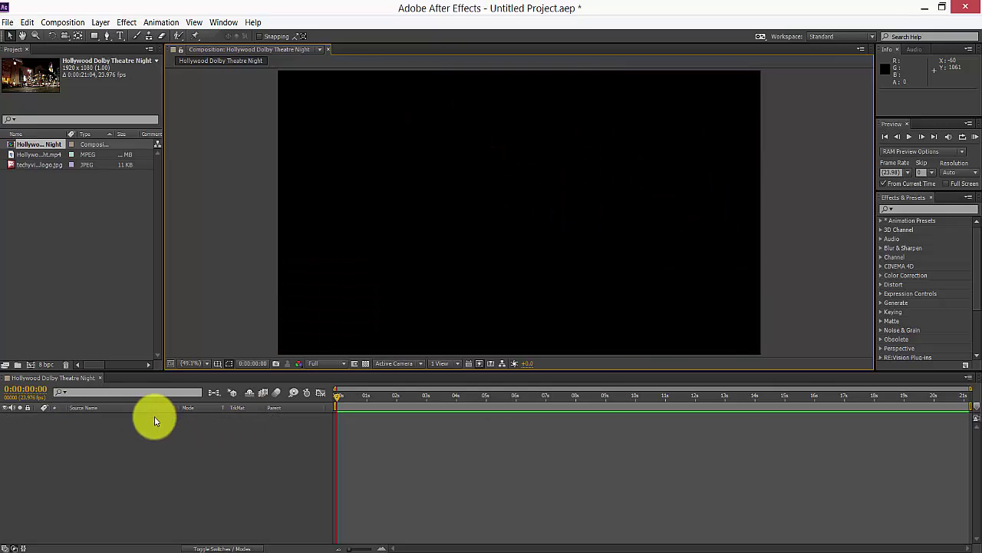
Step: Select the Hollywood composition and zoom its view out to 25%, then back to 50%
double_click(29, 147)
left_click(29, 148)
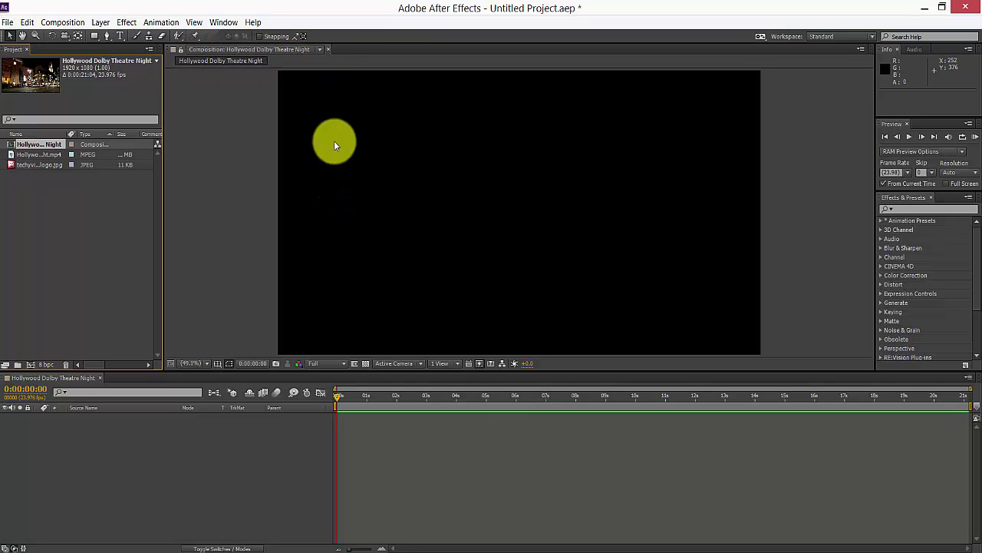
left_click(421, 268)
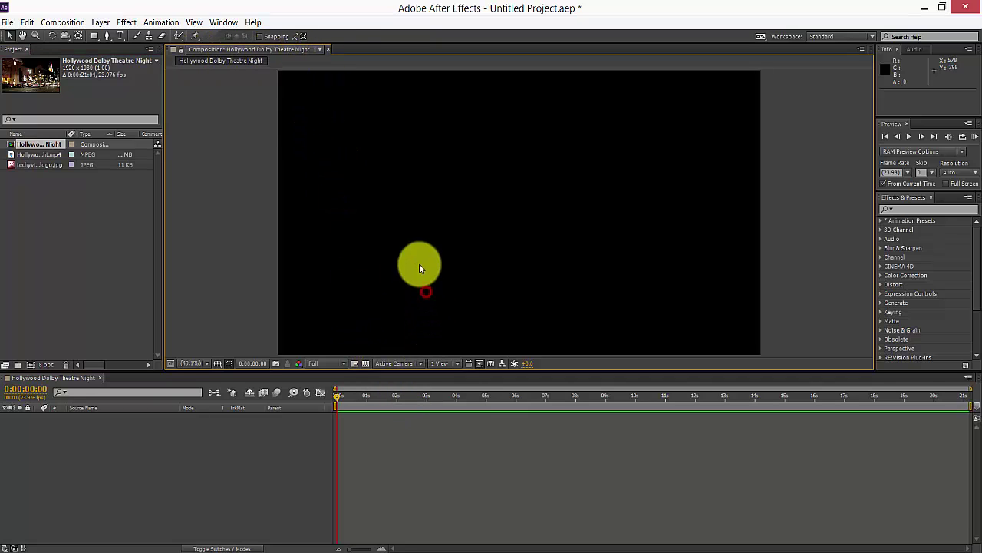
key("comma")
key("comma")
key("period")
key("period")
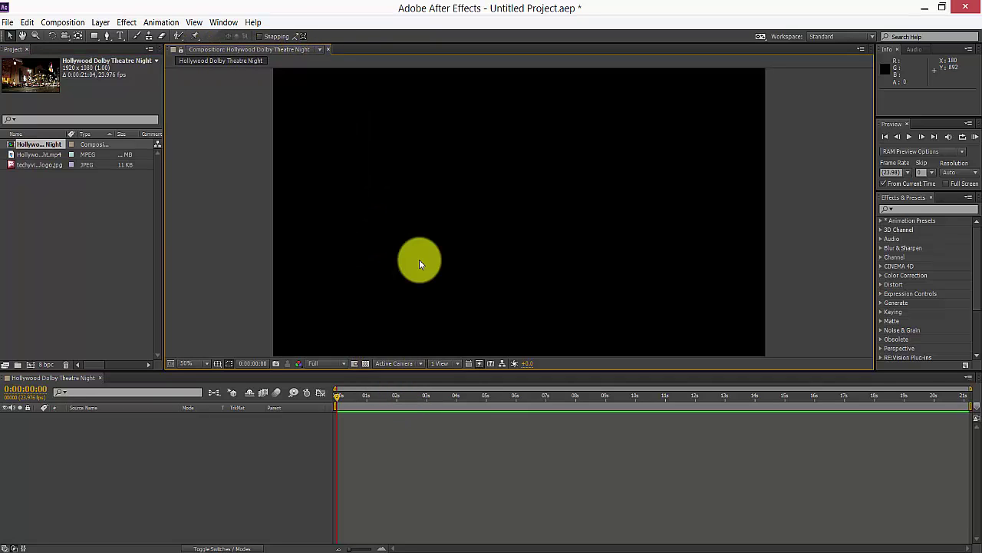
Step: Delete the empty composition and open the Hollywood mp4 in its own Footage viewer
key("Delete")
left_click(45, 146)
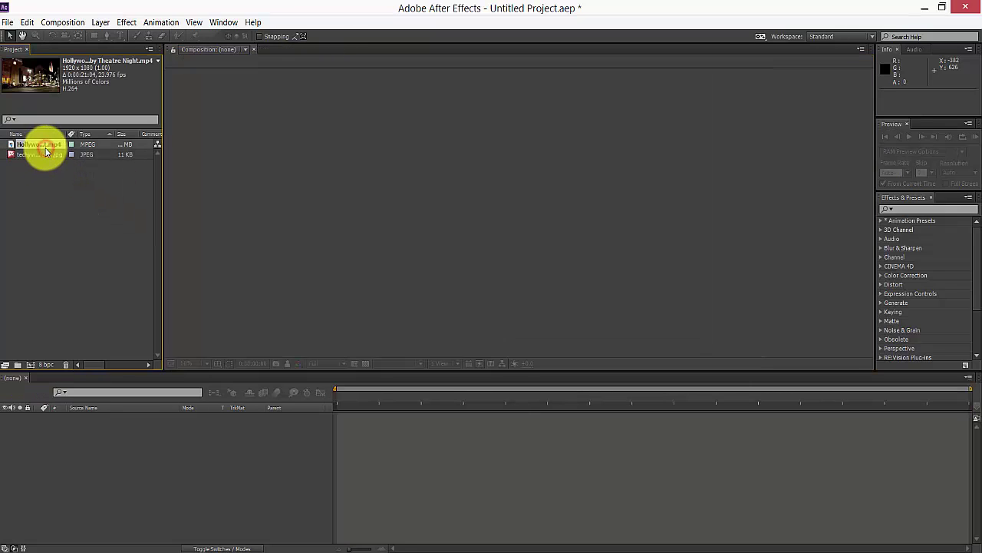
double_click(44, 147)
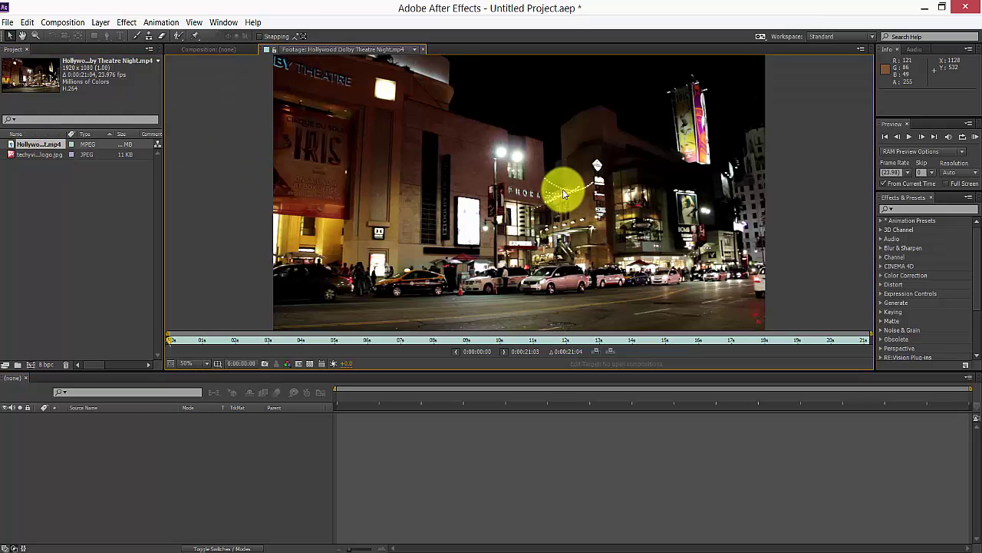
Step: Restore the techyvicky logo comp, set footage In 0:00:05:00 and Out 0:00:10:00, then overlay-edit it in
key("ctrl+z")
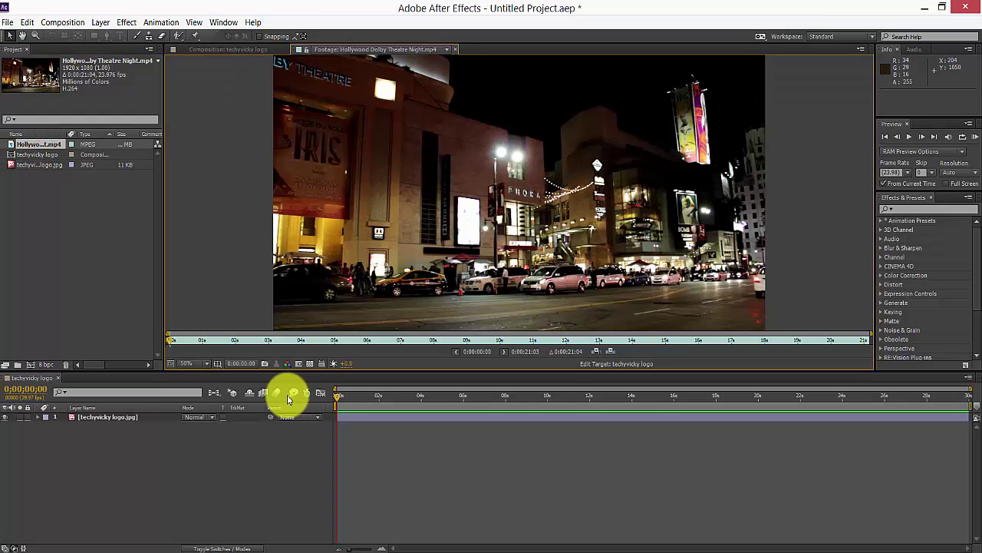
left_click(330, 341)
left_click(335, 342)
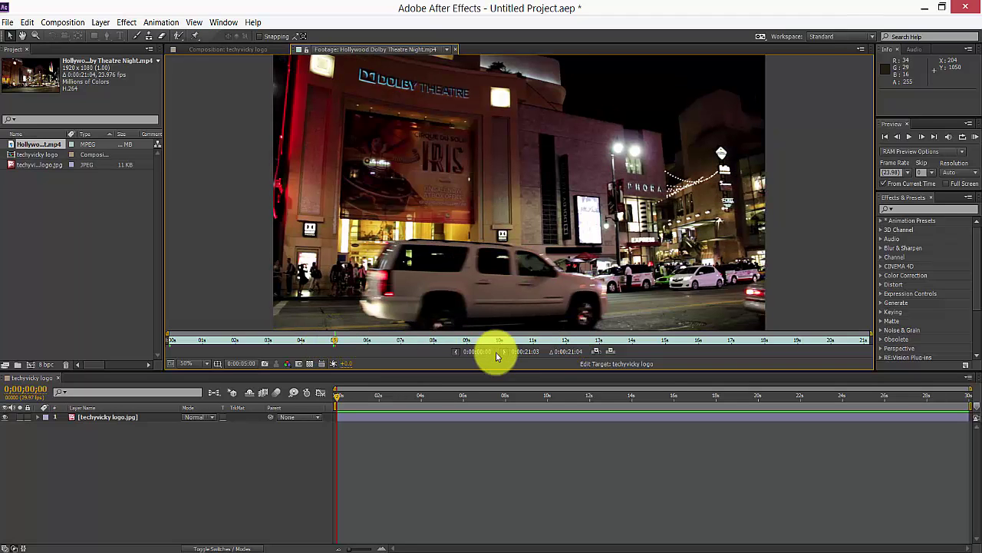
left_click(456, 351)
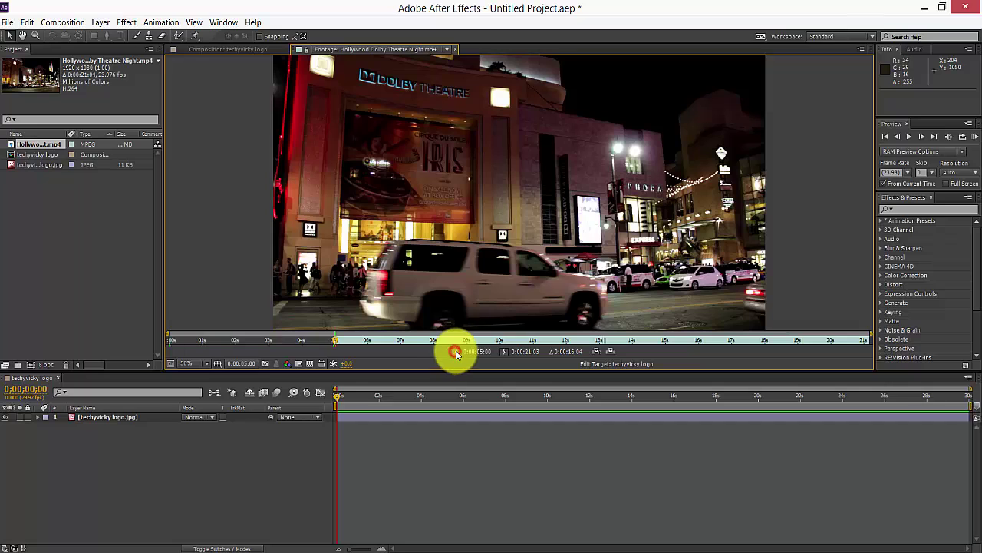
left_click(501, 342)
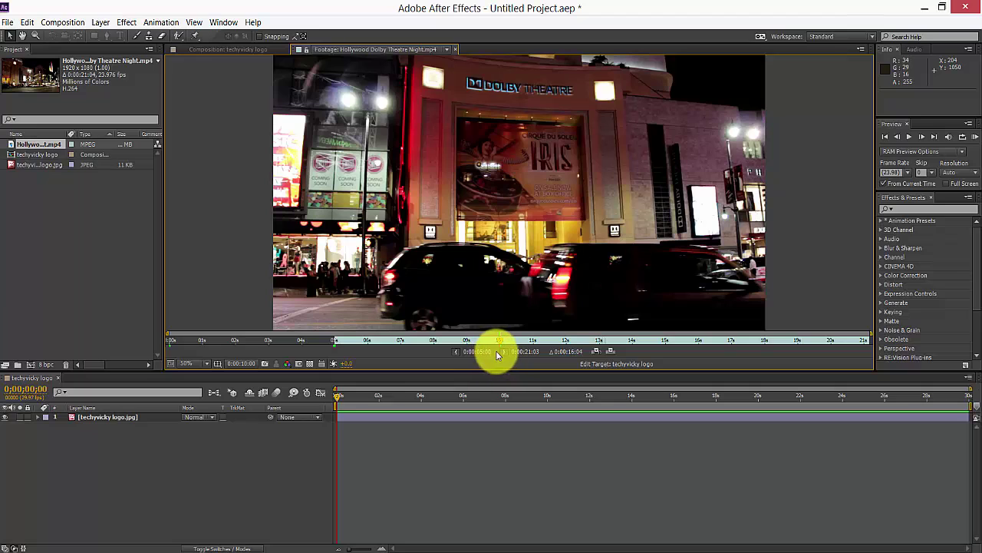
left_click(505, 351)
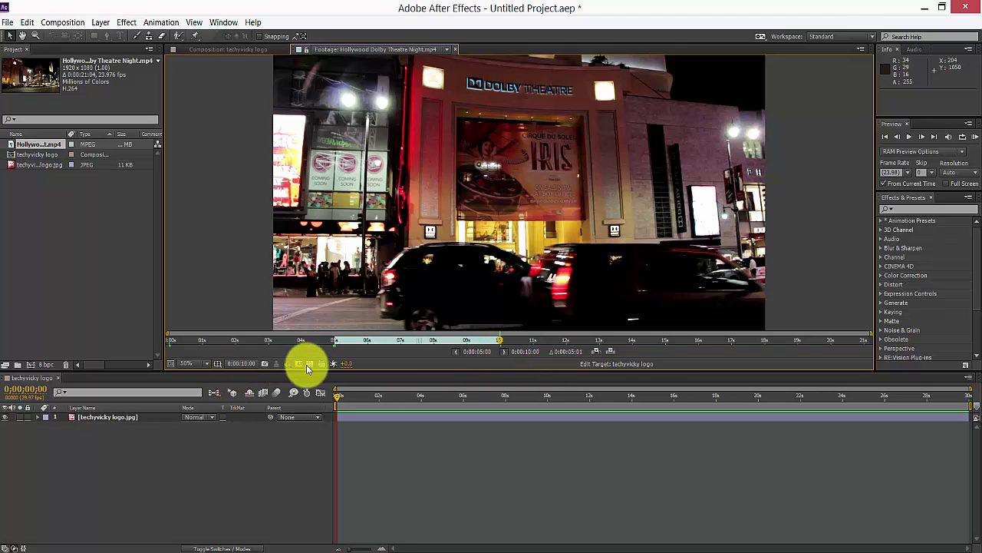
left_click(611, 351)
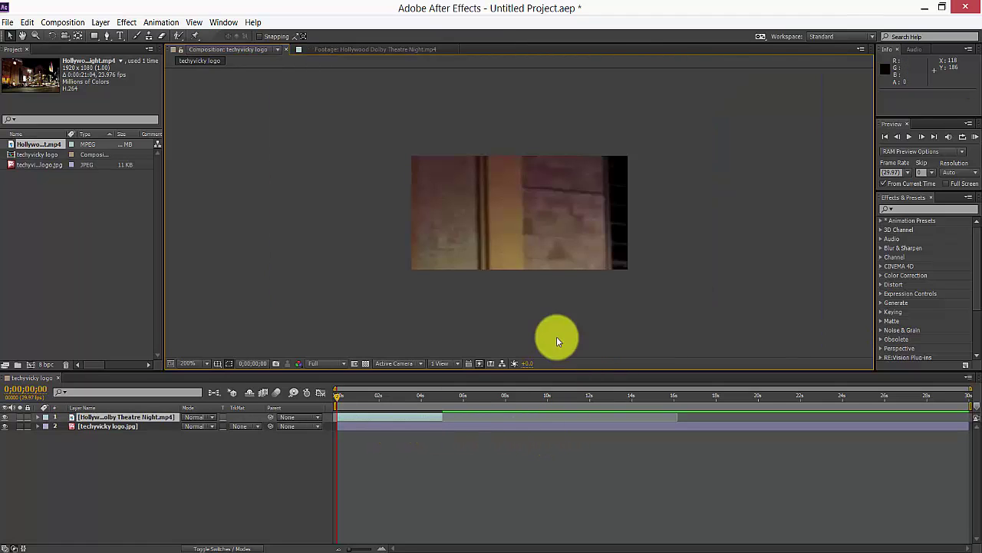
double_click(486, 413)
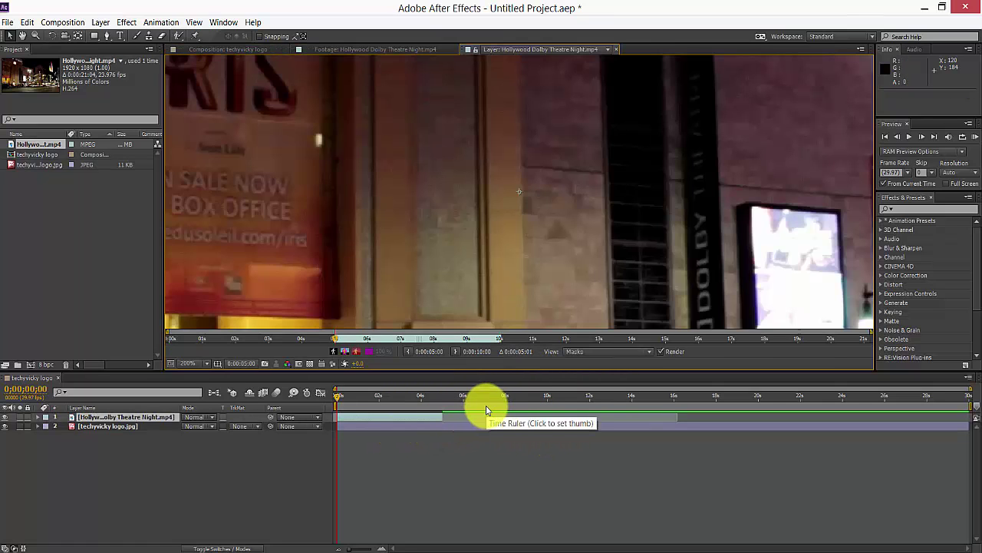
scroll(592, 196, "down", 4)
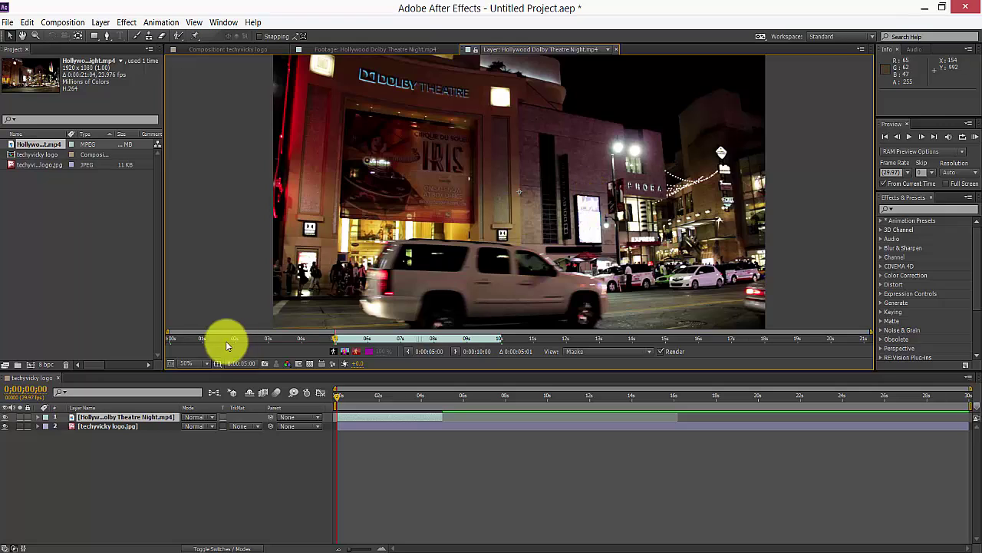
left_click(185, 364)
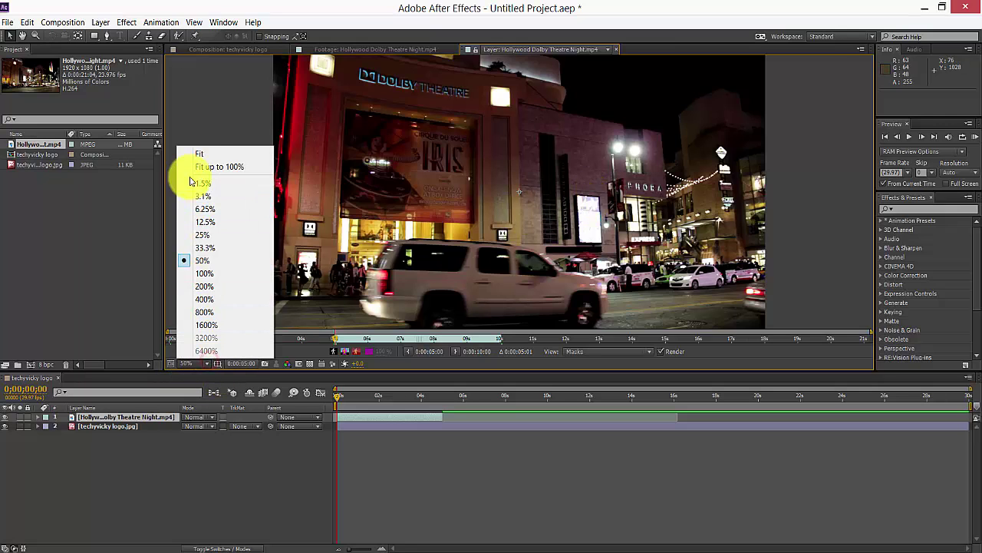
left_click(207, 155)
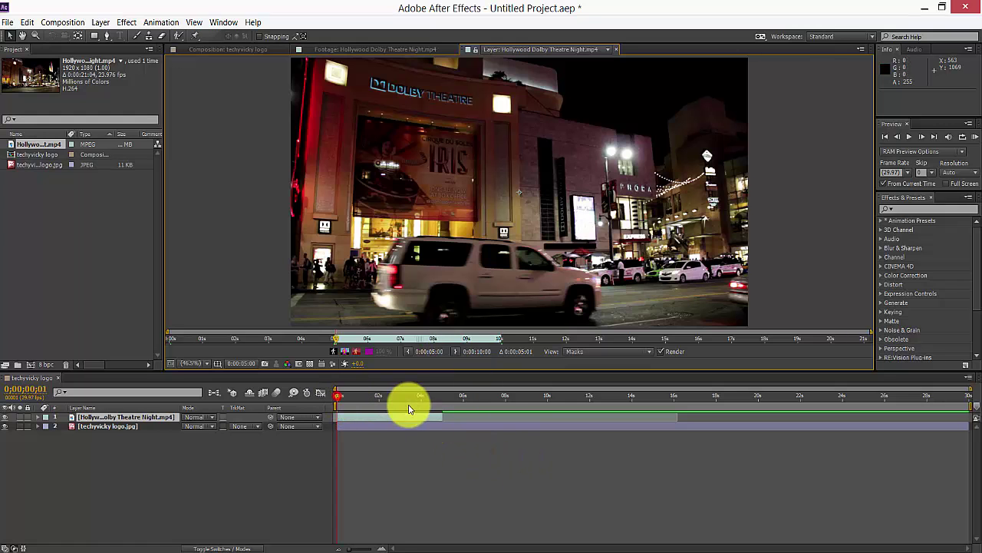
left_click(440, 398)
left_click_drag(445, 402, 374, 400)
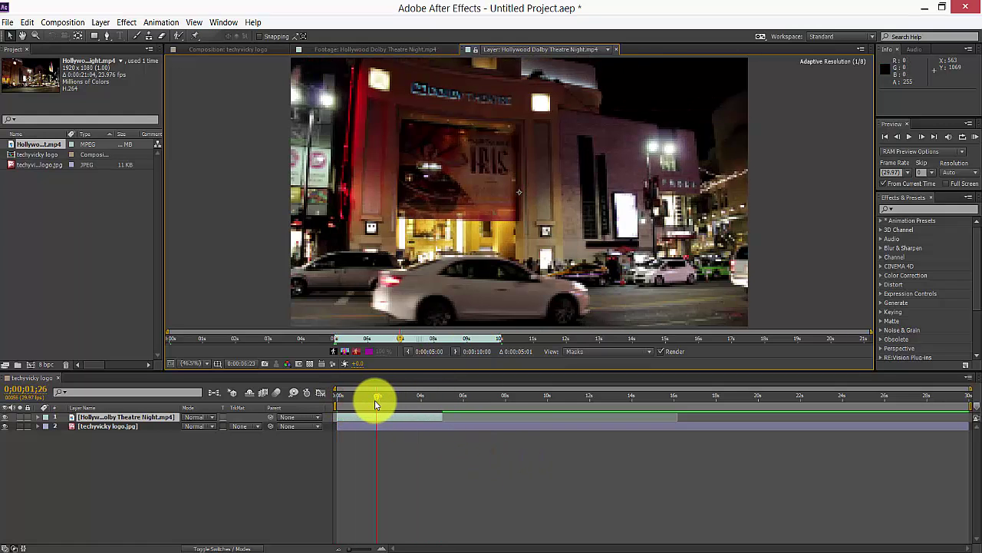
left_click_drag(677, 416, 439, 422)
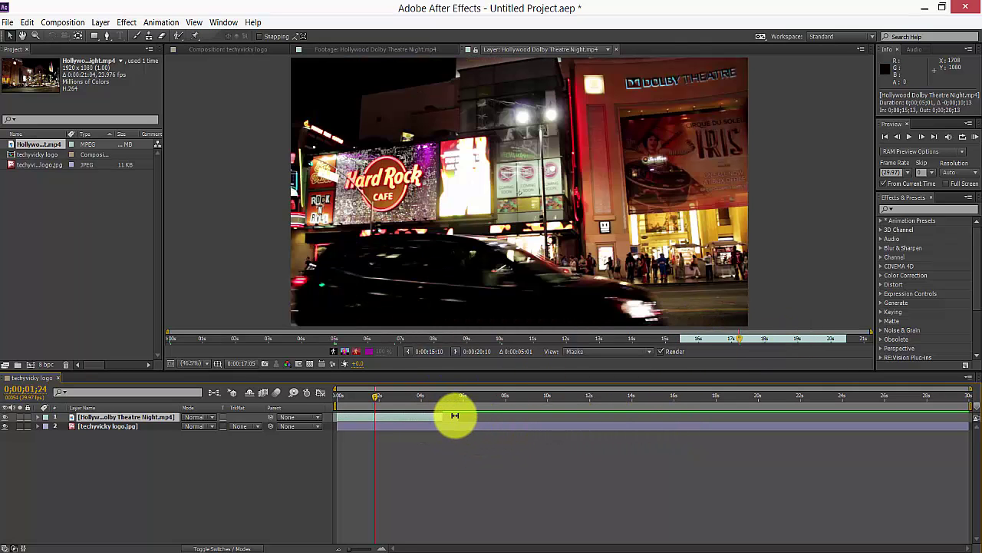
key("ctrl+z")
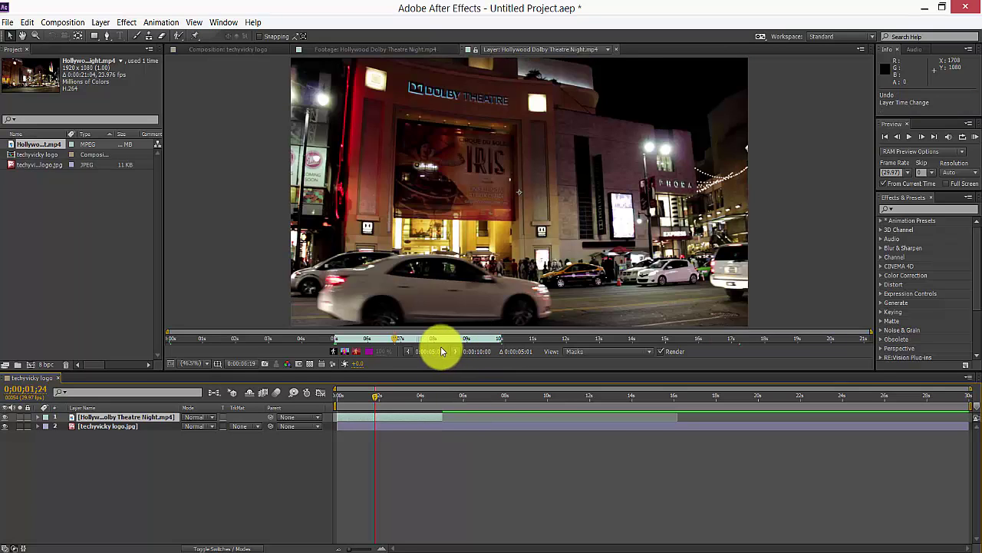
Step: In the Layer panel, extend the Hollywood clip's out point to 0:00:14:21
left_click_drag(451, 339, 500, 340)
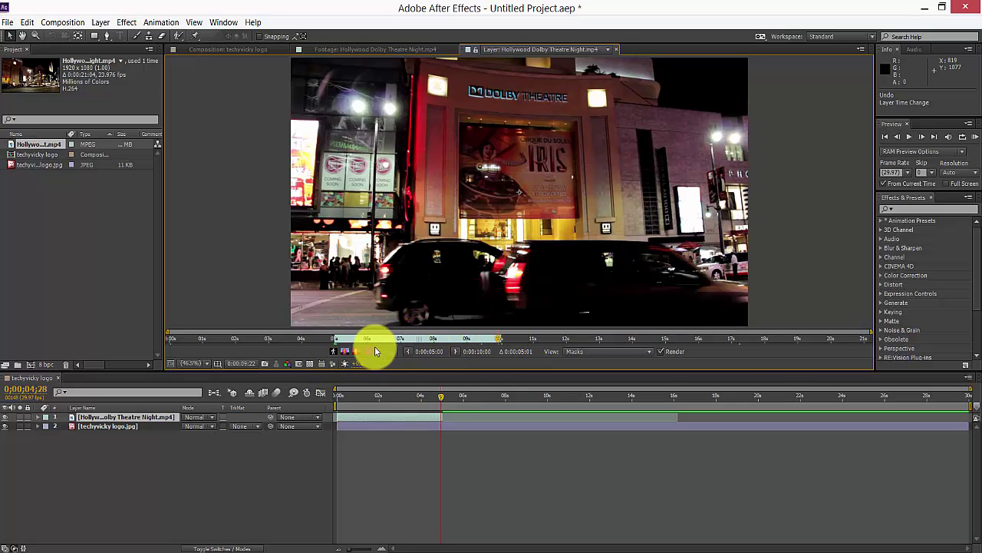
left_click_drag(327, 337, 501, 351)
key("ctrl+z")
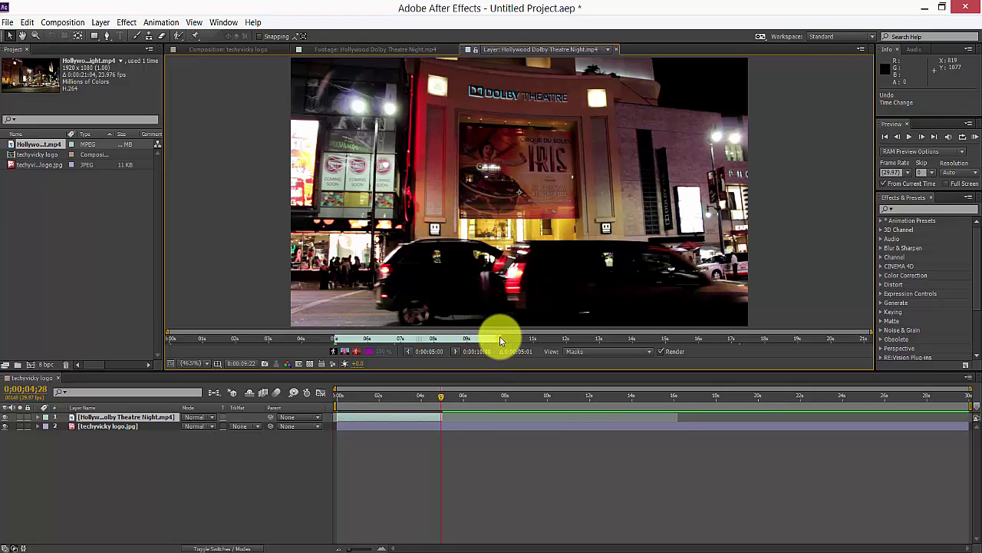
left_click(491, 338)
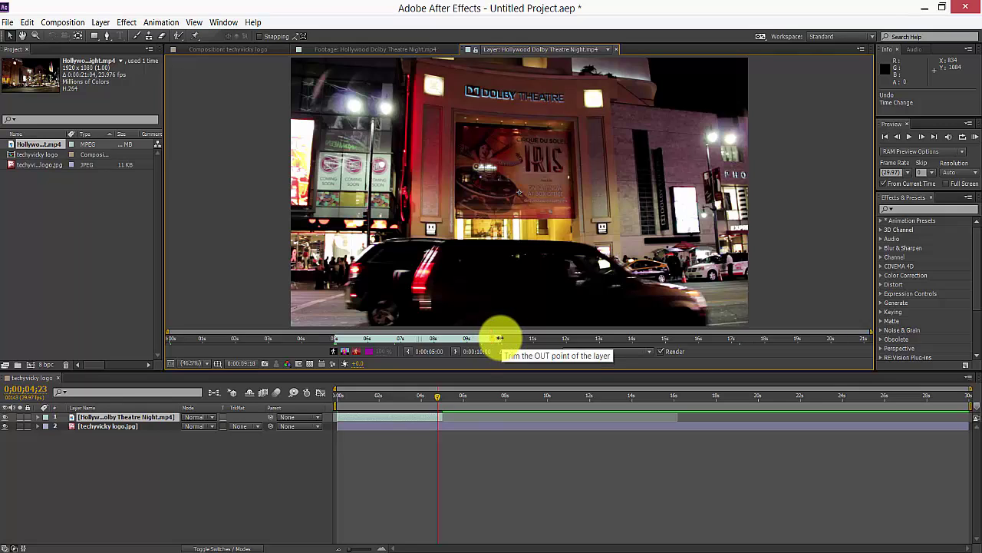
left_click_drag(500, 336, 665, 338)
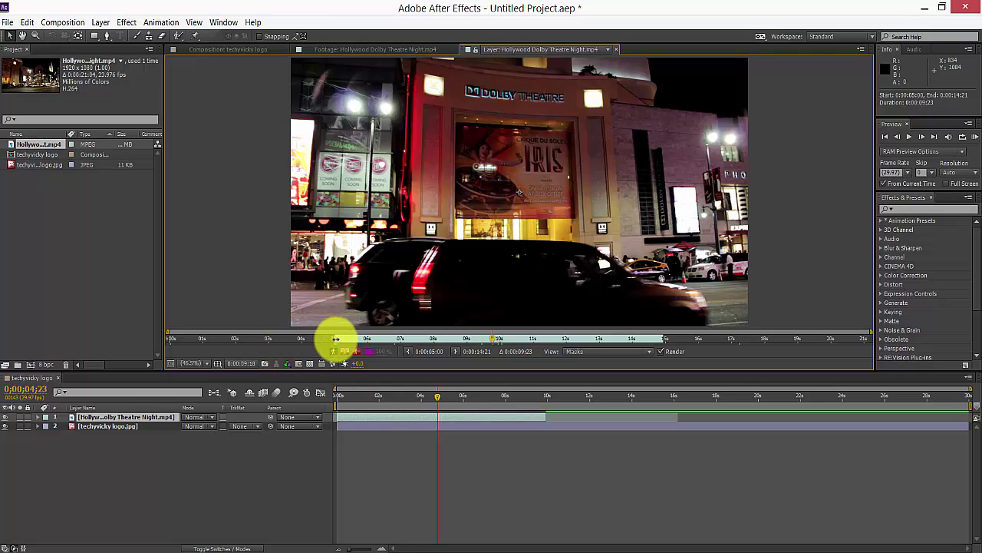
Step: Move the in point to 0:00:10:23, preview the trimmed section, and drag the footage toward the composition
left_click_drag(335, 341, 559, 341)
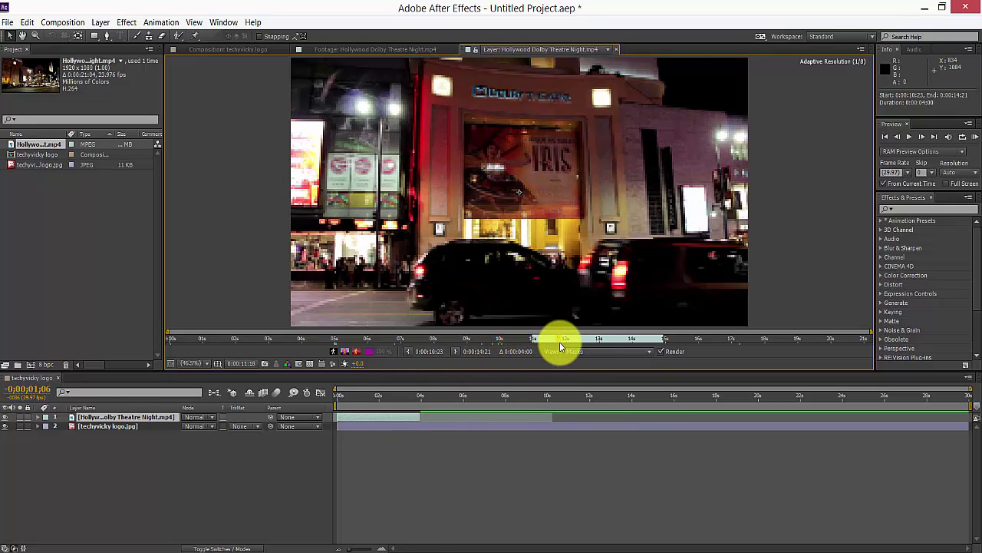
left_click_drag(387, 400, 315, 397)
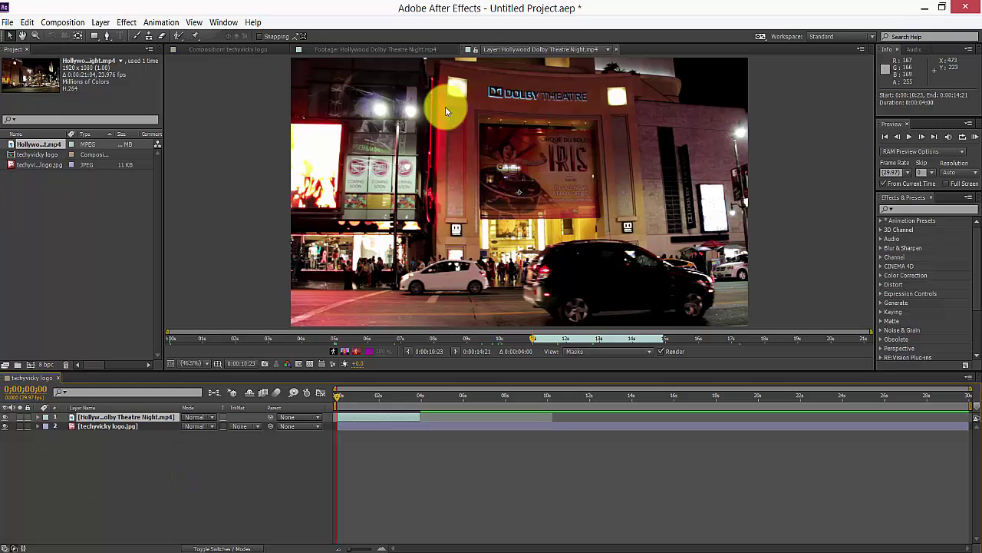
mouse_move(47, 148)
left_mouse_down()
mouse_move(241, 181)
mouse_move(171, 128)
mouse_move(49, 143)
mouse_move(52, 155)
left_mouse_up()
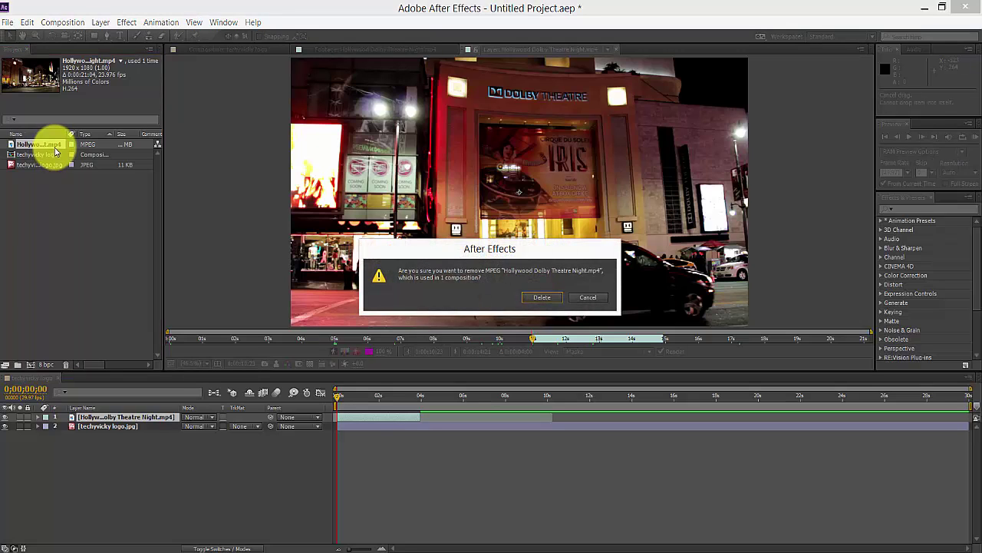
Step: Delete the techyvicky logo composition and build a new 5:01 composition from the Hollywood footage
key("Return")
key("Delete")
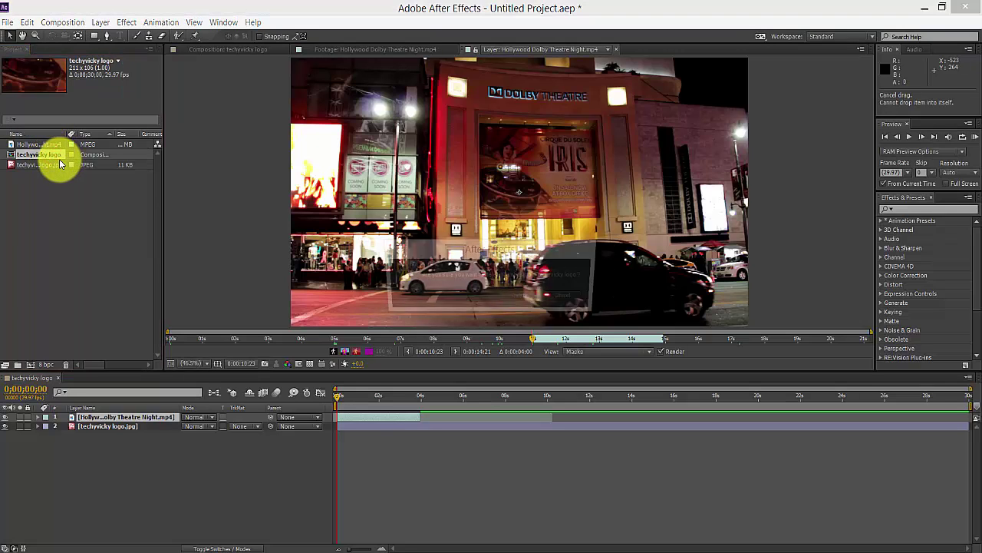
left_click(533, 298)
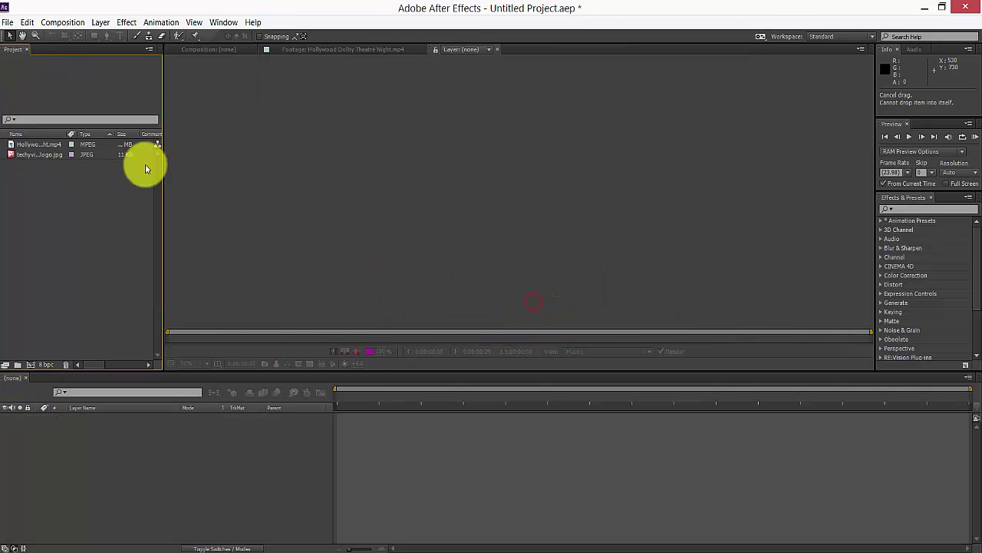
left_click_drag(52, 152, 200, 460)
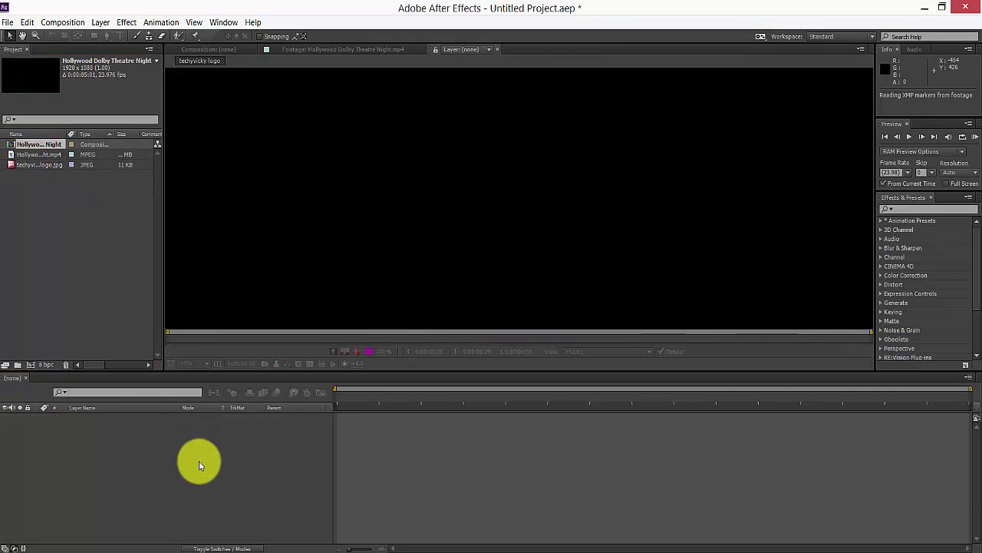
left_click_drag(340, 400, 480, 395)
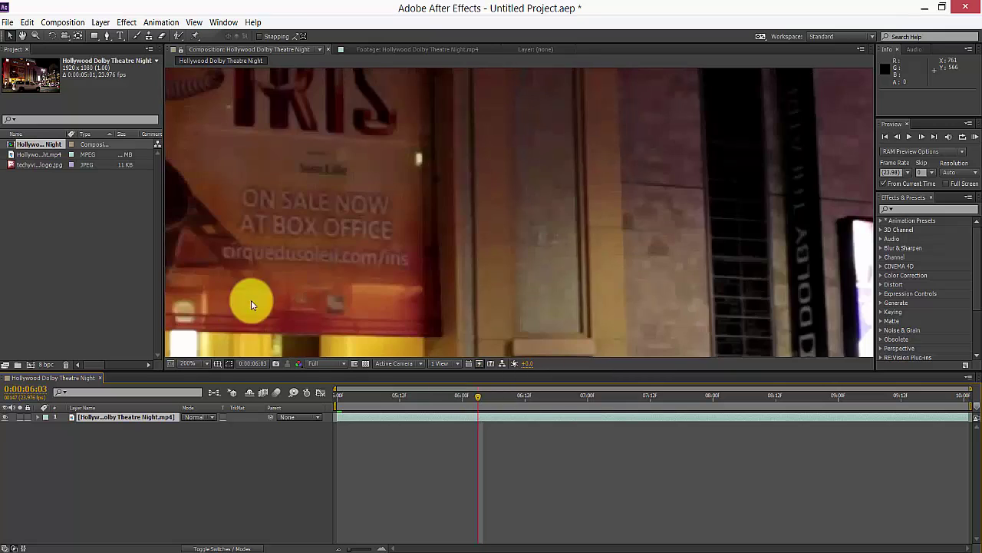
Step: Fit the viewer up to 100% and move the time indicator to 08:12
left_click(204, 362)
left_click(222, 164)
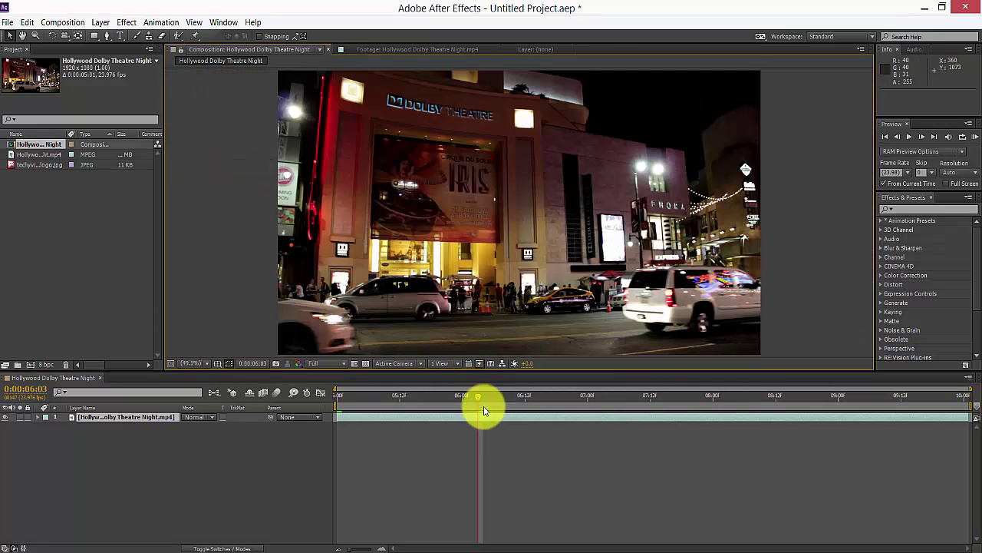
left_click_drag(481, 400, 524, 404)
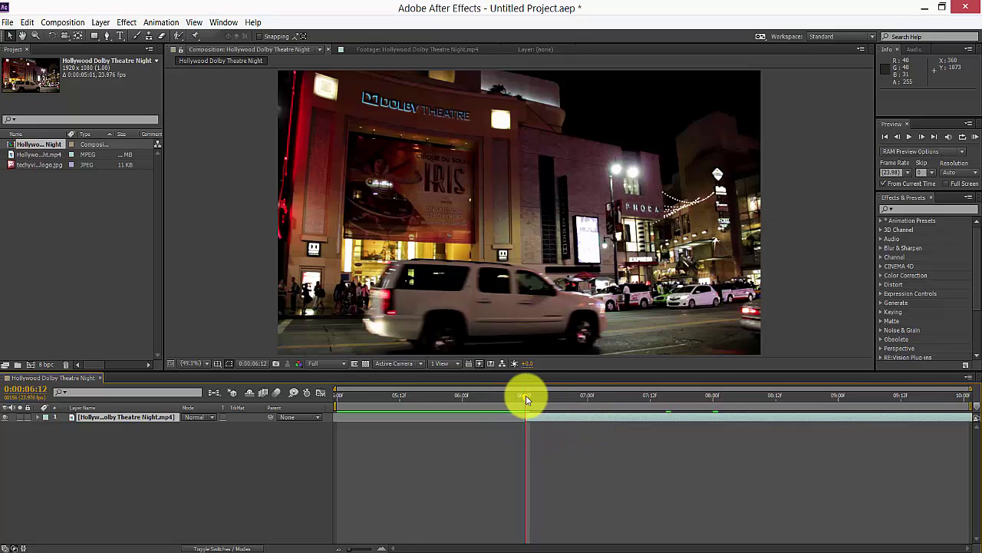
left_click_drag(526, 396, 775, 428)
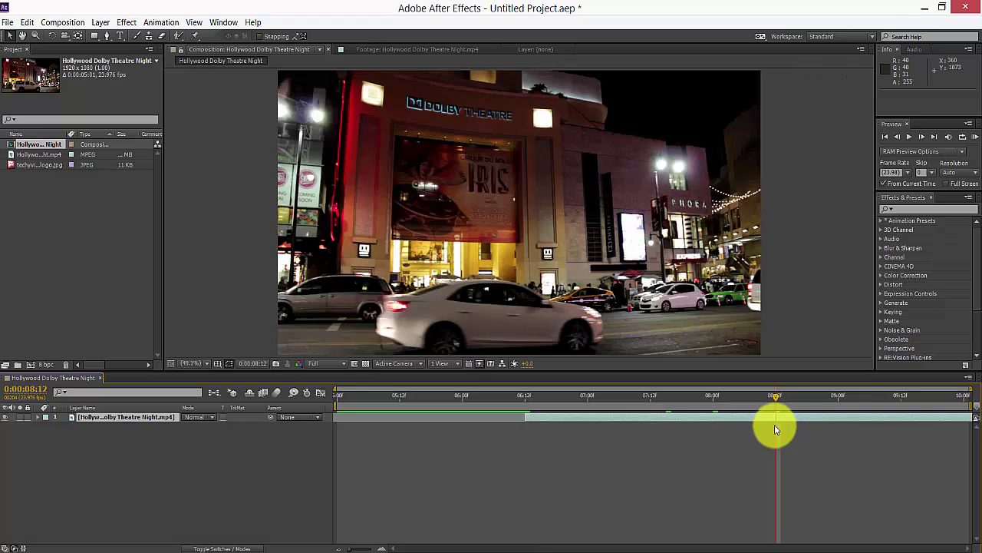
Step: Trim the layer's end at 08:12 to a 0:00:02:01 duration, slide it earlier, and scrub to preview
left_click(697, 416)
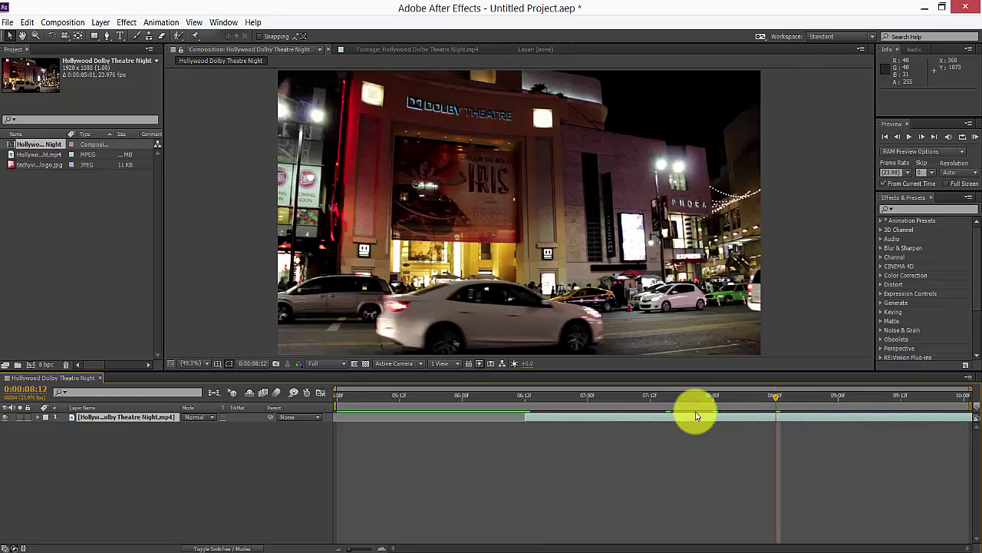
key("alt+bracketright")
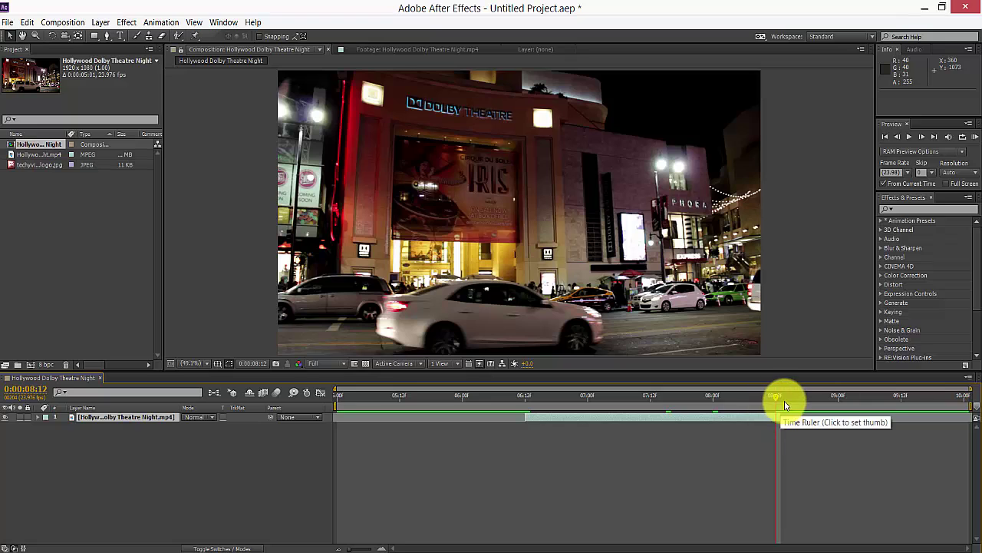
left_click_drag(752, 418, 561, 442)
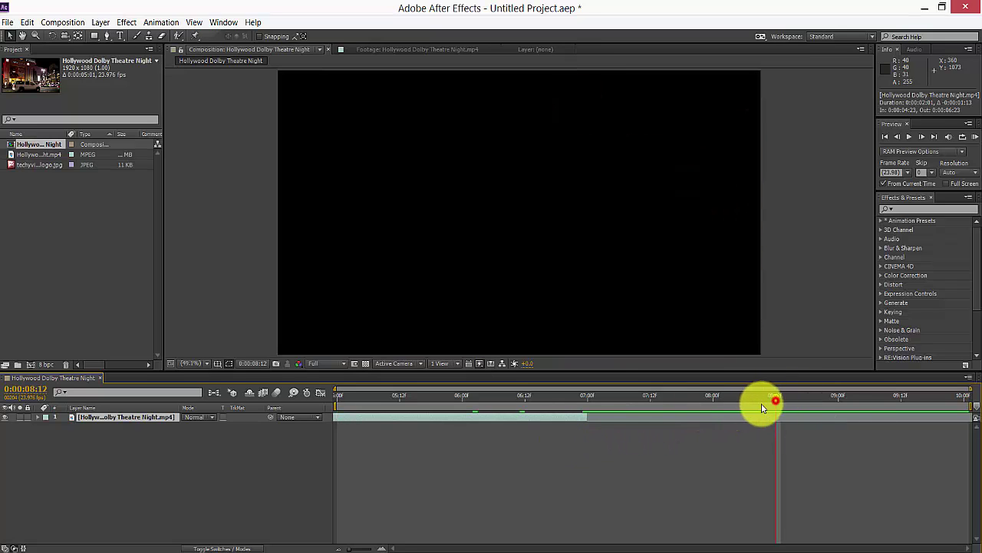
left_click_drag(762, 408, 364, 392)
left_click(485, 456)
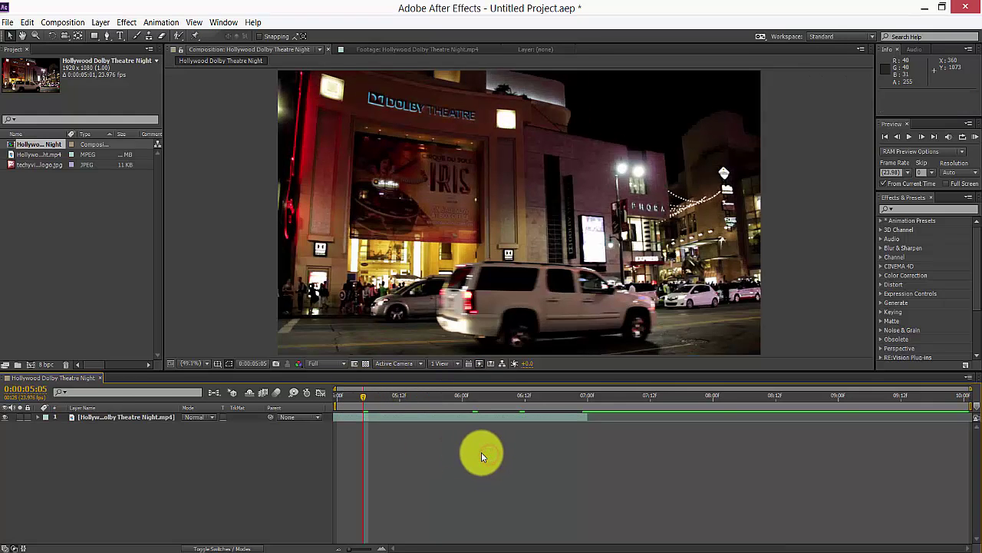